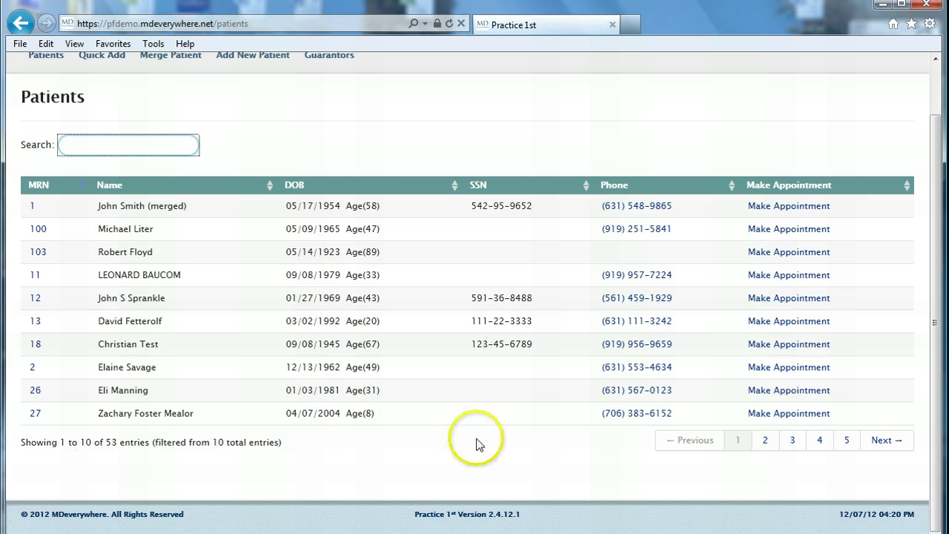
Step: Book the eighth-listed patient a 15-minute Follow Up at 9:00 AM on 12/07/12 with the left provider
{"action": "left_click", "coordinate": [761, 370]}
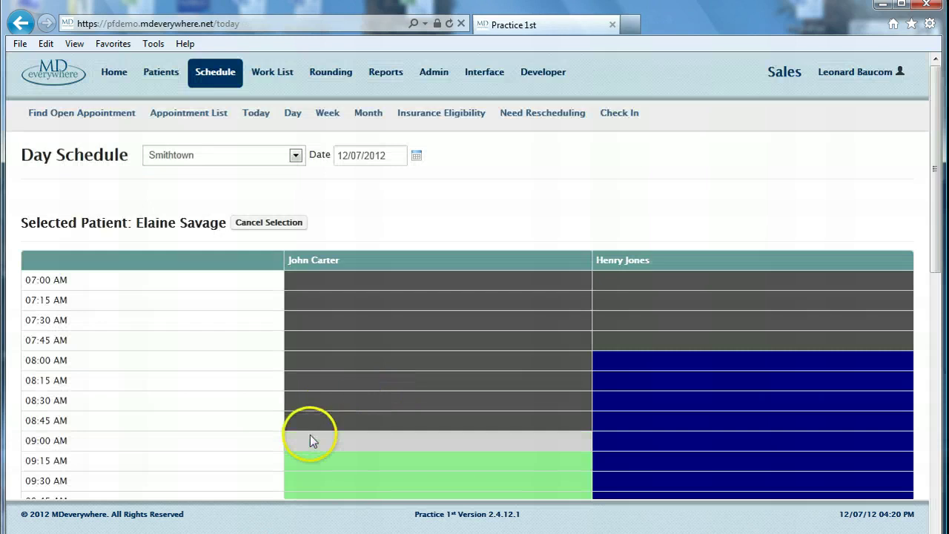
{"action": "left_click", "coordinate": [322, 442]}
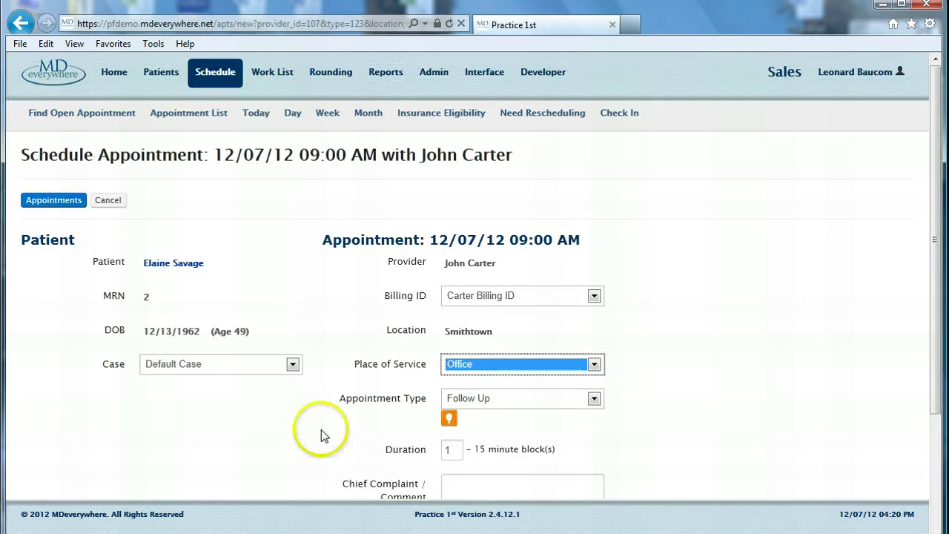
{"action": "scroll", "coordinate": [317, 430], "scroll_direction": "down", "scroll_amount": 3}
{"action": "left_click", "coordinate": [181, 462]}
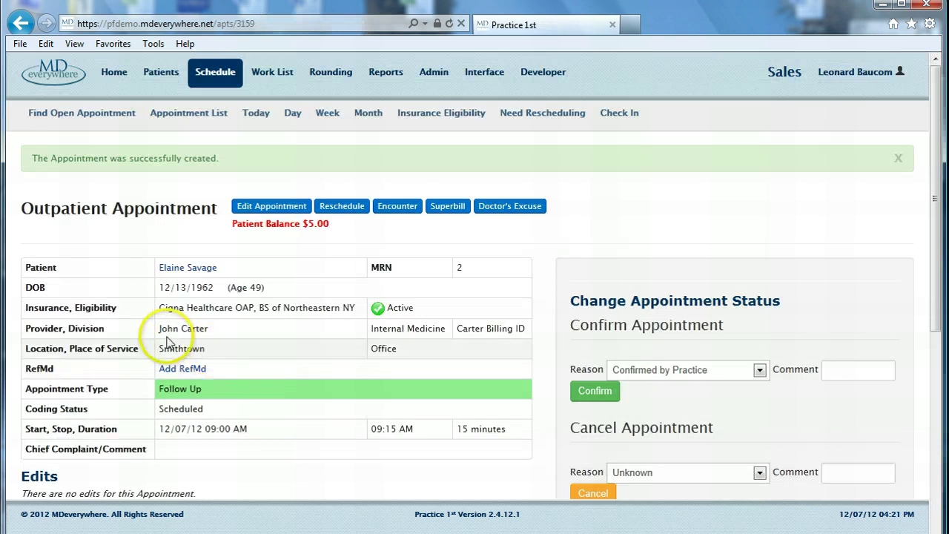
{"action": "double_click", "coordinate": [397, 312]}
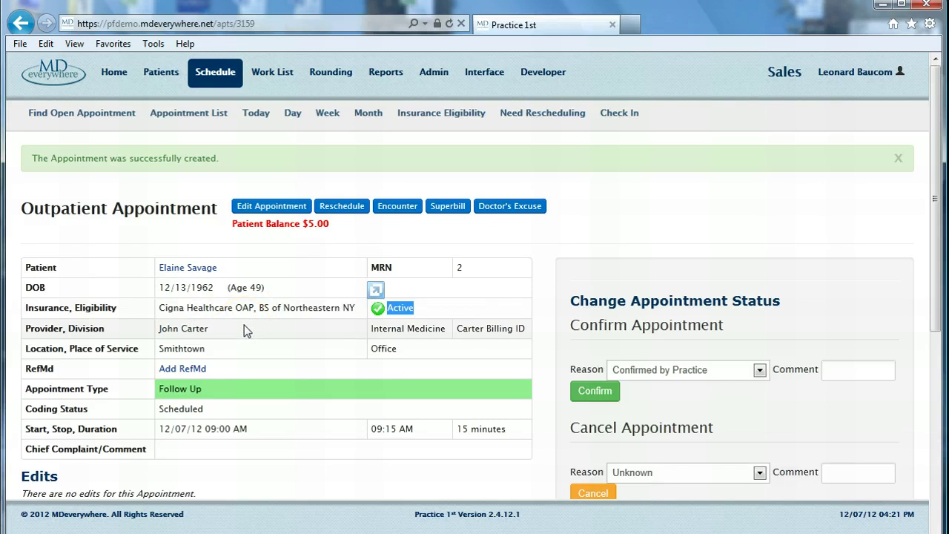
{"action": "scroll", "coordinate": [247, 329], "scroll_direction": "down", "scroll_amount": 3}
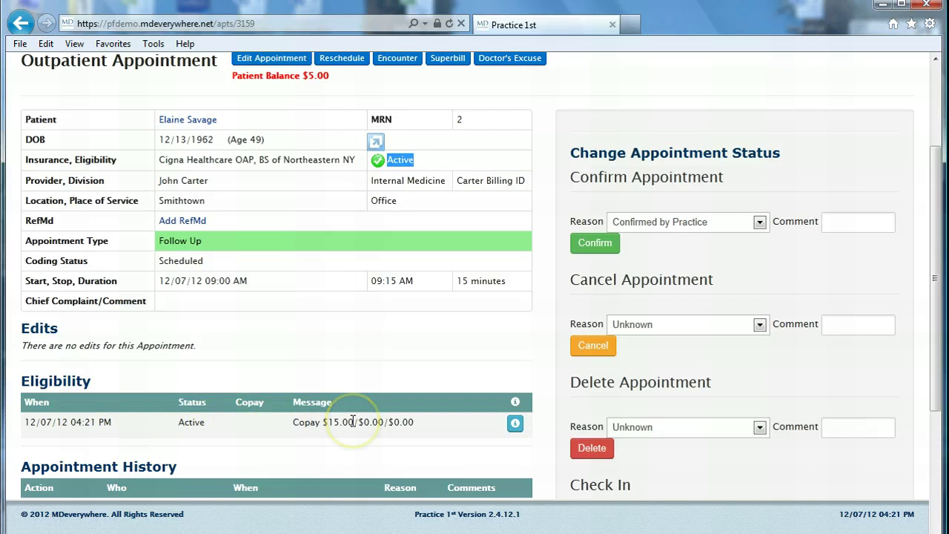
Step: Read the full eligibility report's deductible and out-of-pocket details, then return to the Patients list
{"action": "left_click", "coordinate": [514, 423]}
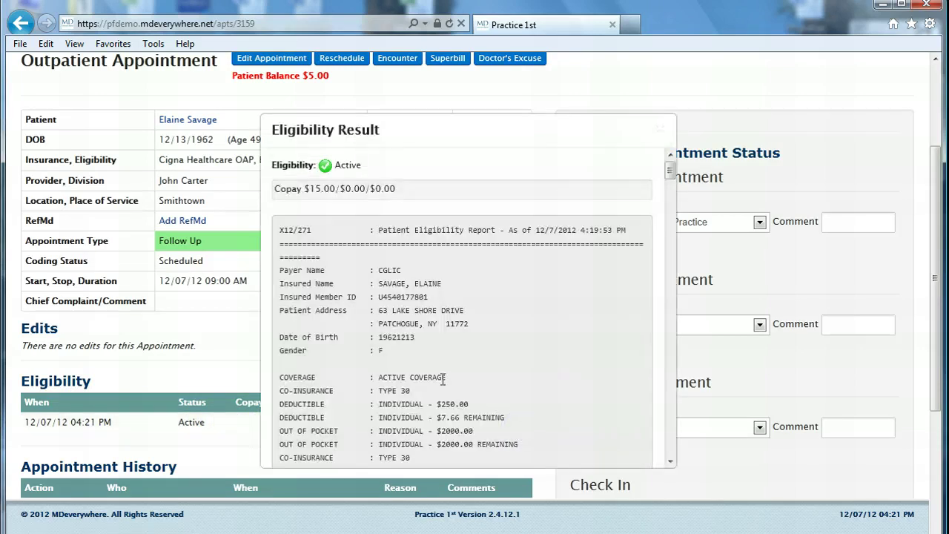
{"action": "scroll", "coordinate": [392, 381], "scroll_direction": "down", "scroll_amount": 3}
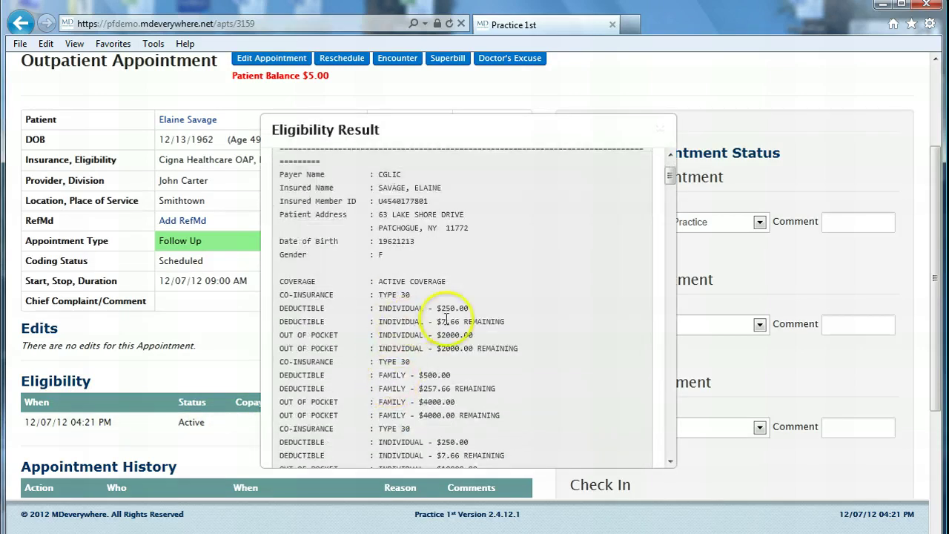
{"action": "left_click", "coordinate": [200, 372]}
{"action": "key", "text": "alt+Left"}
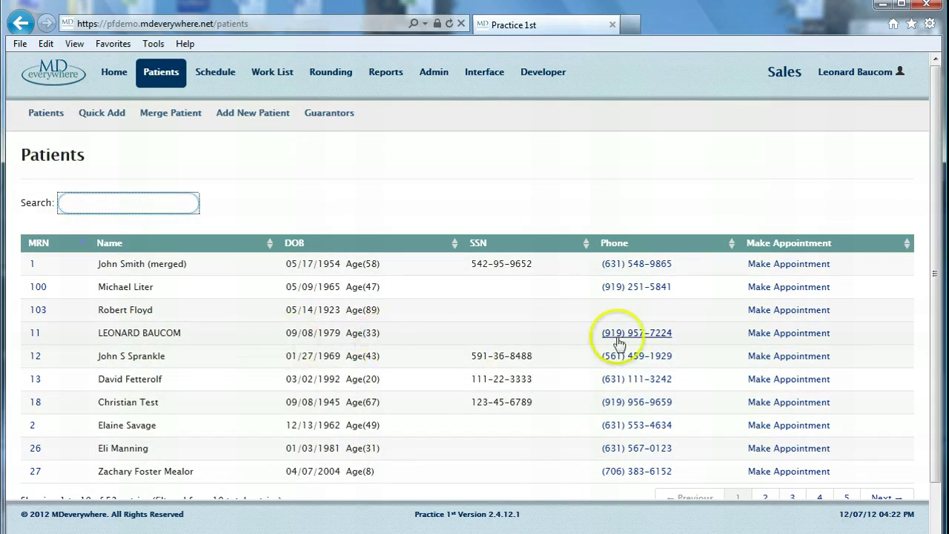
Step: Book the fourth-listed patient a 15-minute Follow Up at 9:15 AM on 12/07/12, same provider
{"action": "left_click", "coordinate": [764, 333]}
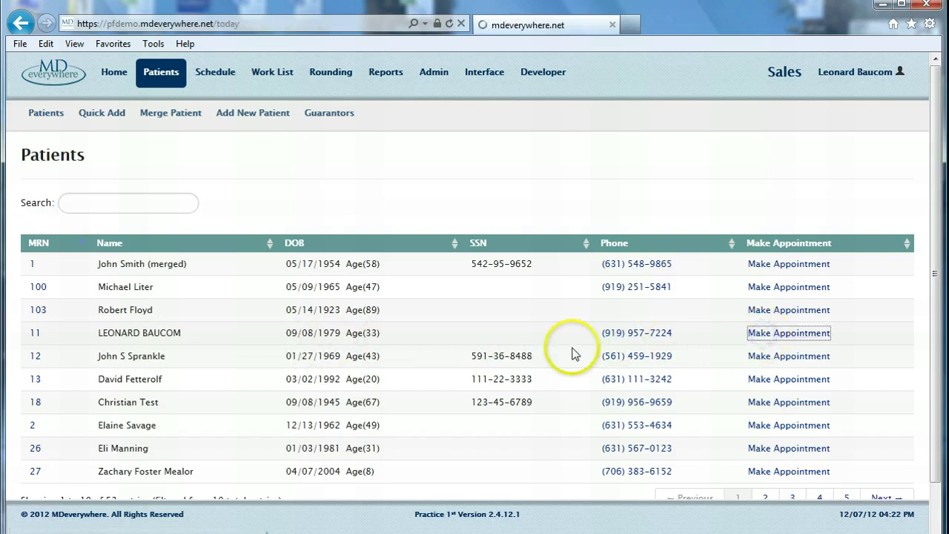
{"action": "scroll", "coordinate": [360, 354], "scroll_direction": "down", "scroll_amount": 1}
{"action": "left_click", "coordinate": [279, 393]}
{"action": "scroll", "coordinate": [248, 389], "scroll_direction": "down", "scroll_amount": 1}
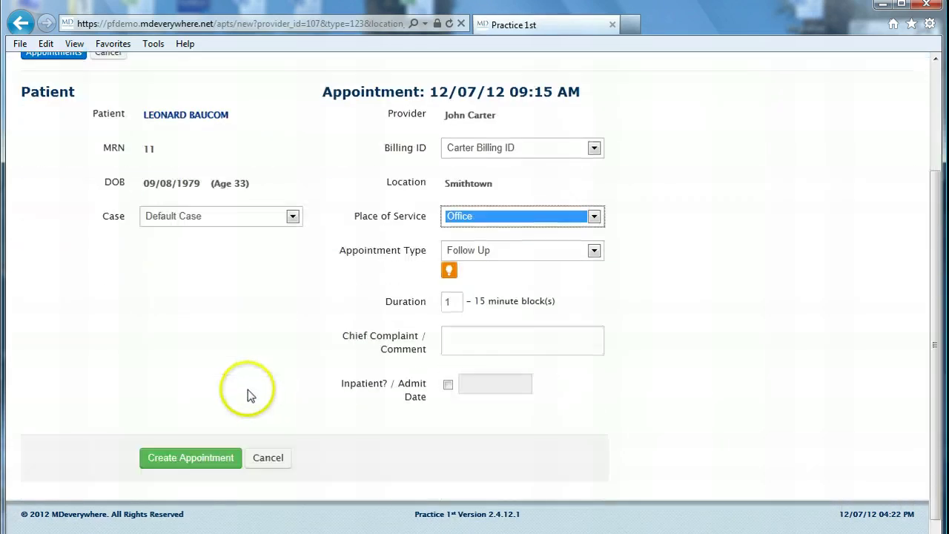
{"action": "left_click", "coordinate": [182, 458]}
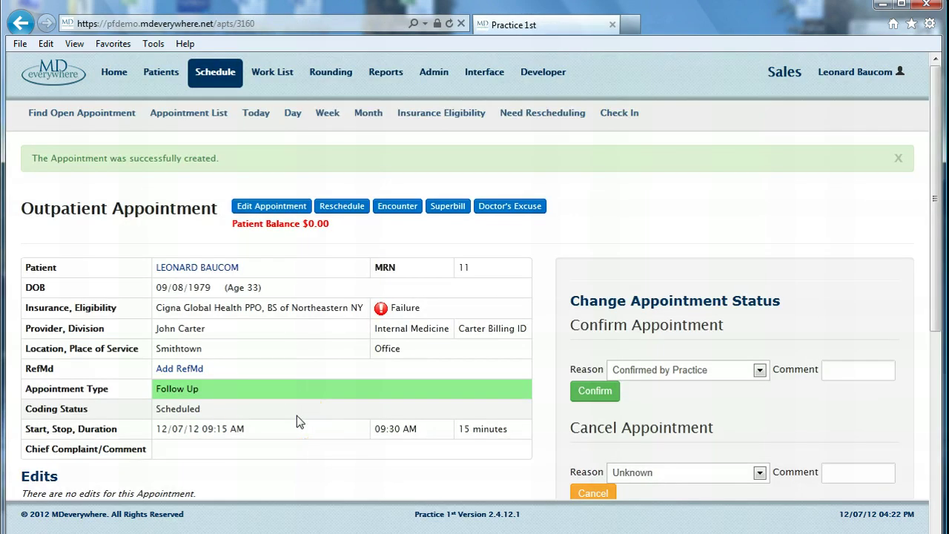
Step: Confirm the 9:15 booking's eligibility Failure reads Patient NOT Found, then go back to the day schedule
{"action": "double_click", "coordinate": [404, 309]}
{"action": "left_click", "coordinate": [435, 313]}
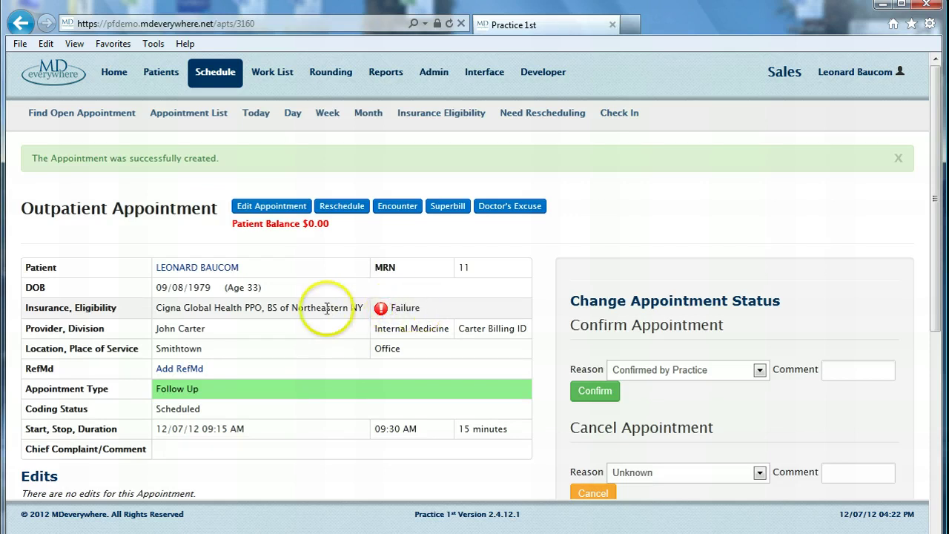
{"action": "scroll", "coordinate": [180, 328], "scroll_direction": "down", "scroll_amount": 2}
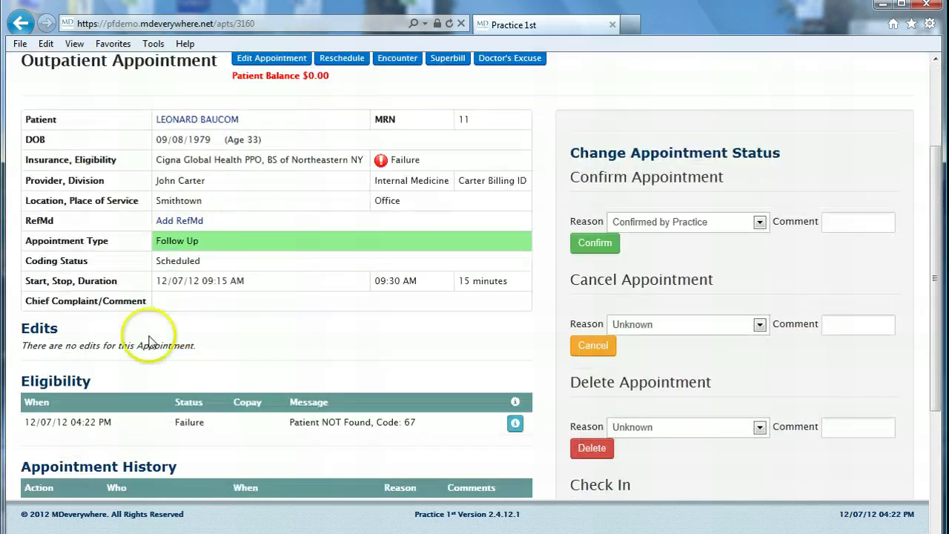
{"action": "left_click_drag", "start_coordinate": [290, 422], "coordinate": [372, 422]}
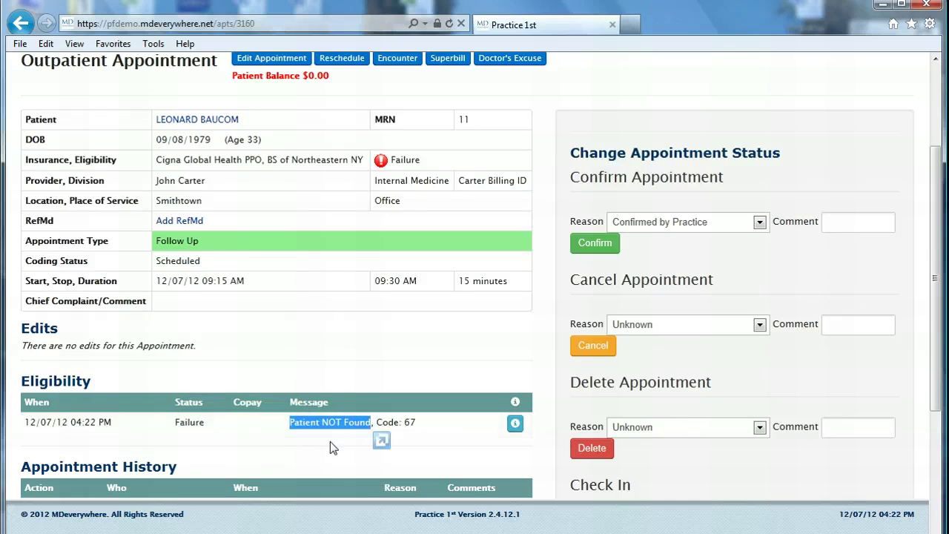
{"action": "key", "text": "alt+Left"}
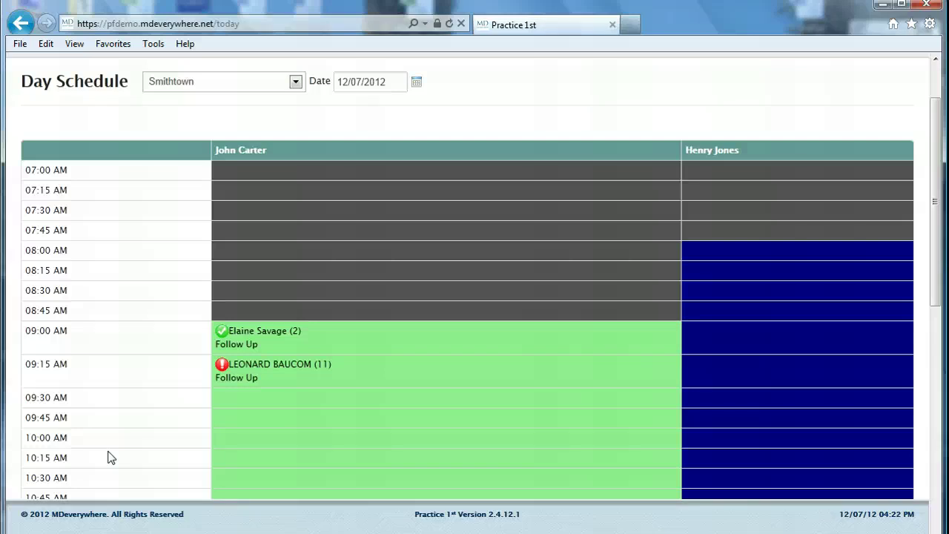
Step: Open the encounter for the uncoded 9:30 AM follow-up
{"action": "left_click", "coordinate": [282, 376]}
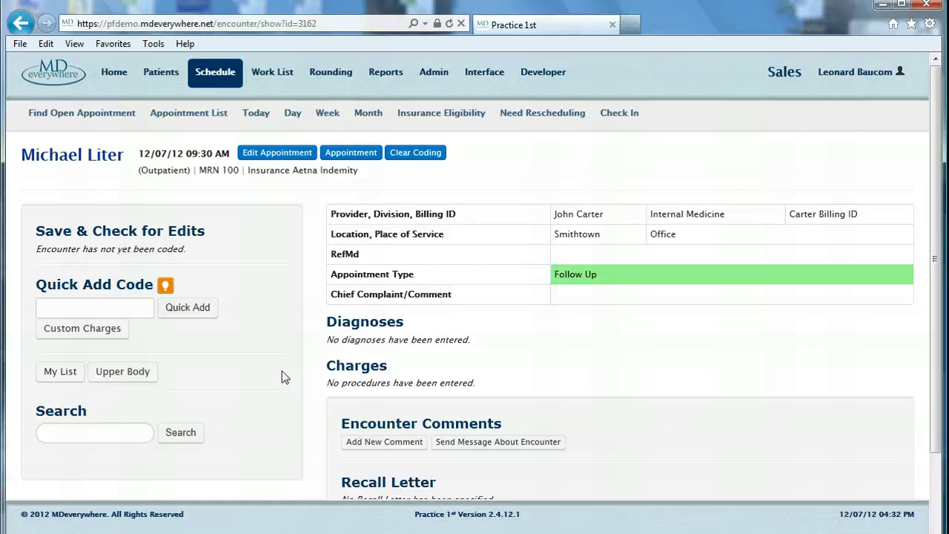
Step: Quick-add diagnosis 250.00 and charges 99213 and 36415 to the encounter
{"action": "left_click", "coordinate": [80, 307]}
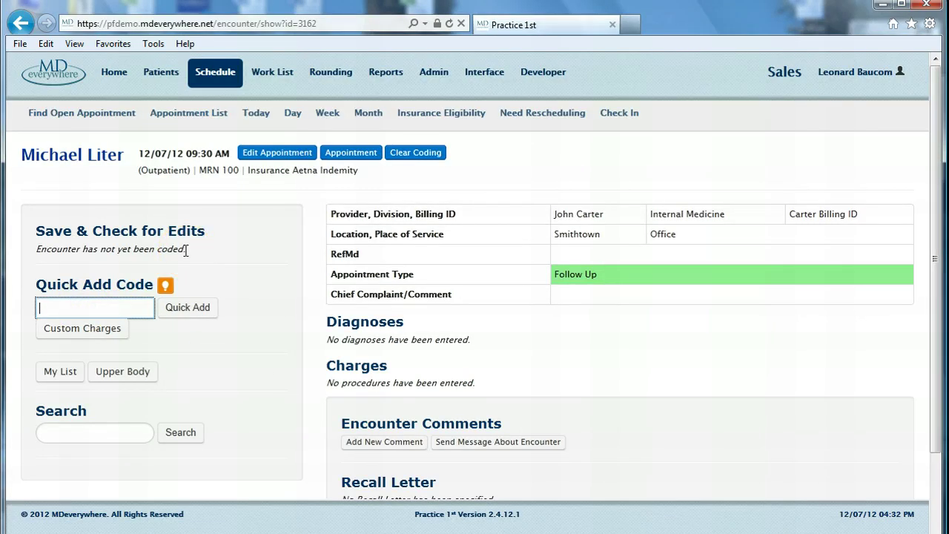
{"action": "type", "text": "250.00"}
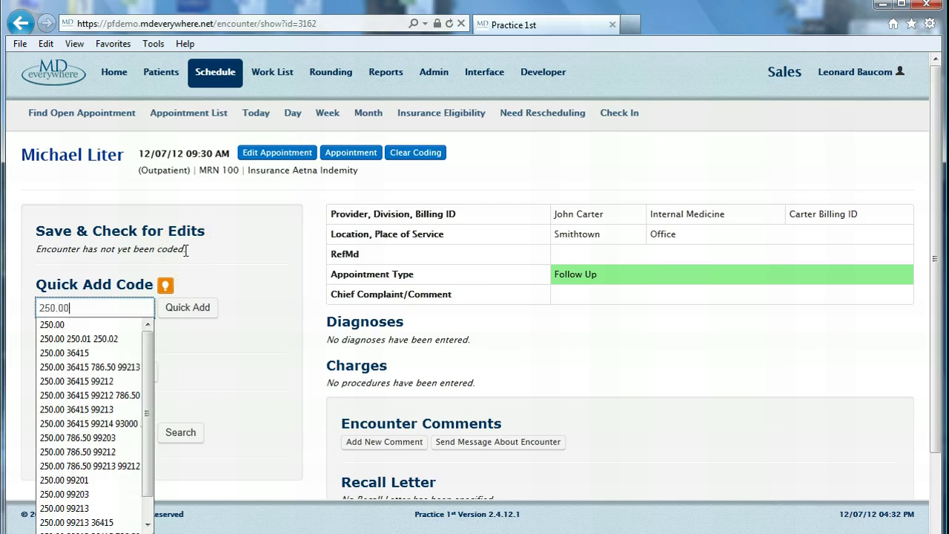
{"action": "type", "text": " 99213 36415"}
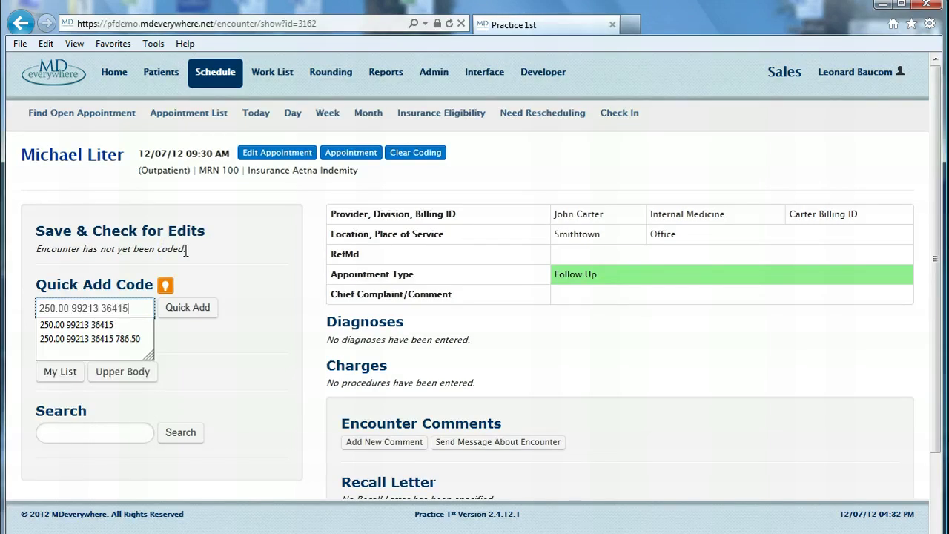
{"action": "left_click", "coordinate": [187, 307]}
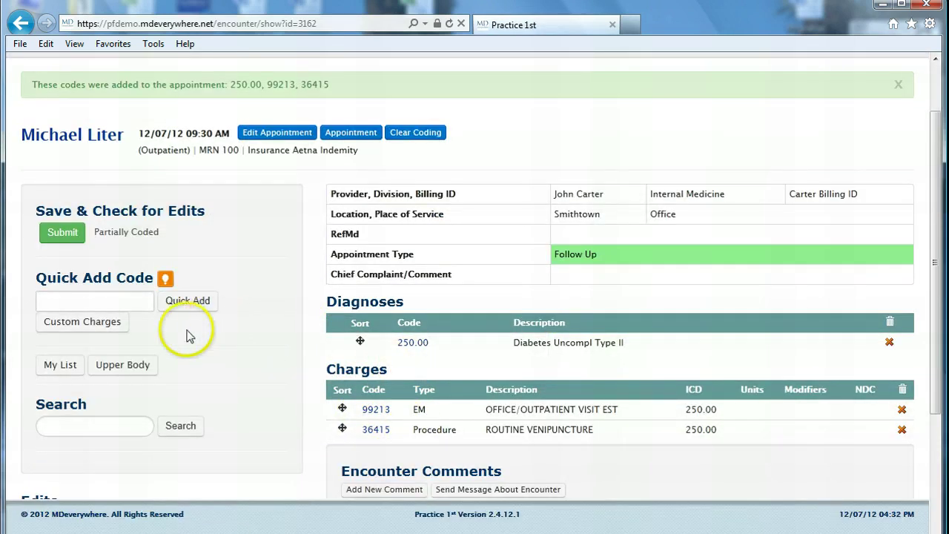
Step: Pick 307.81 Tension Headache from My List and add it to the encounter
{"action": "left_click", "coordinate": [50, 369]}
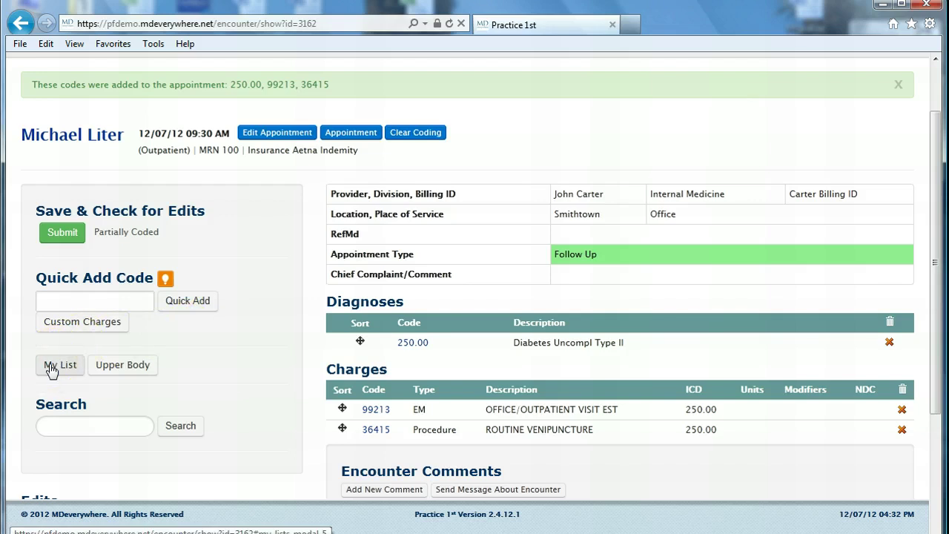
{"action": "left_click", "coordinate": [51, 368]}
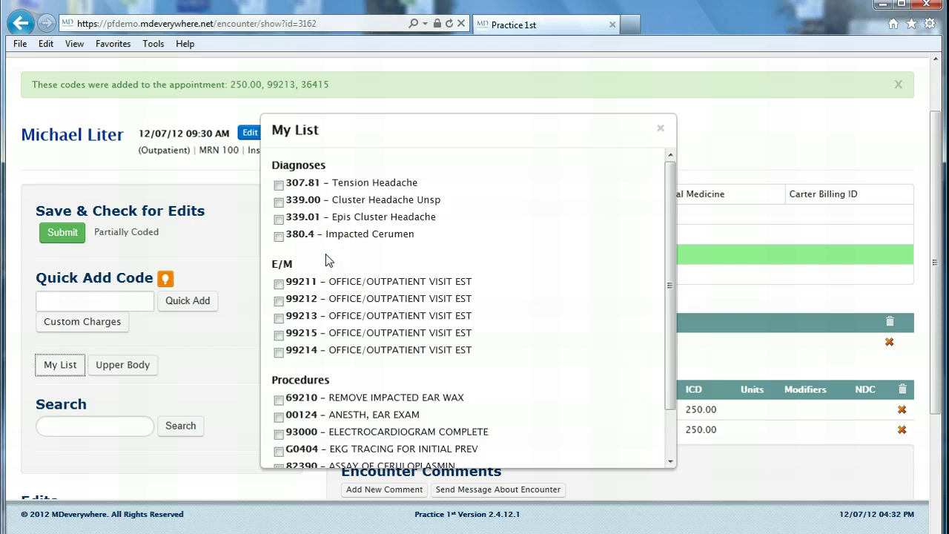
{"action": "left_click", "coordinate": [278, 185]}
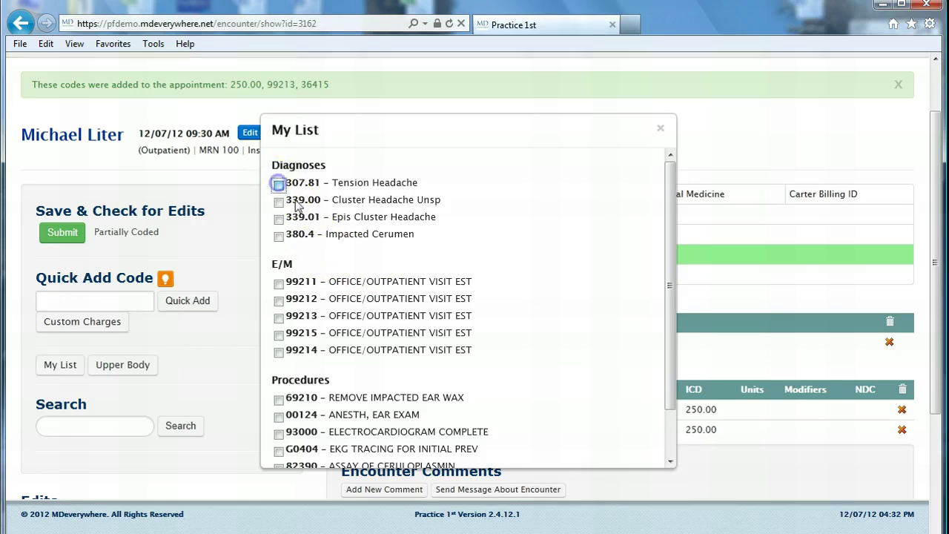
{"action": "scroll", "coordinate": [324, 274], "scroll_direction": "down", "scroll_amount": 2}
{"action": "left_click", "coordinate": [326, 443]}
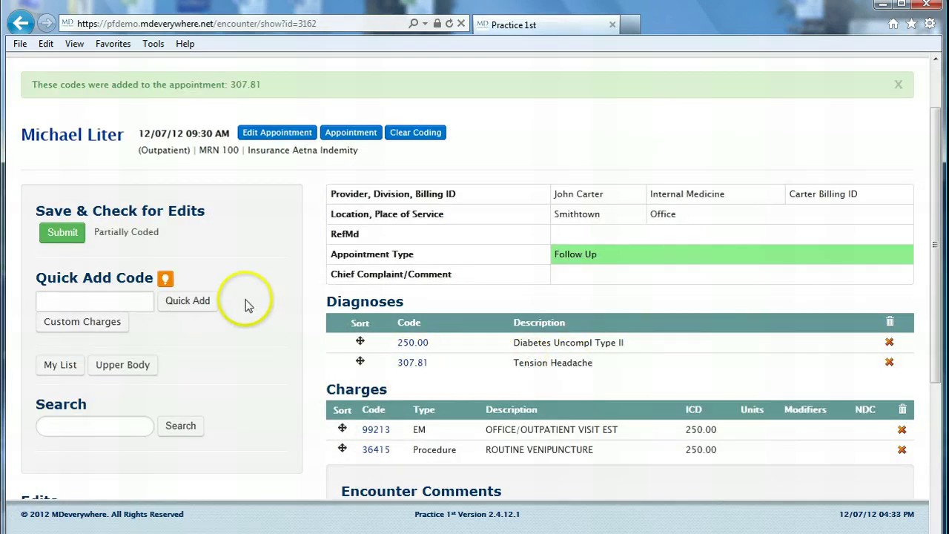
Step: Submit the coded encounter and check it shows Ready for Billing
{"action": "left_click", "coordinate": [63, 232]}
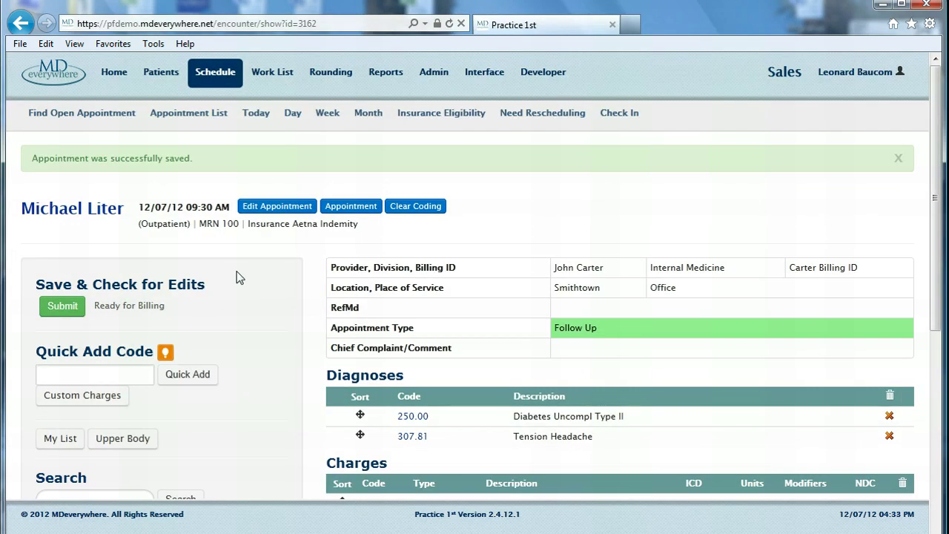
{"action": "left_click_drag", "start_coordinate": [180, 309], "coordinate": [96, 324]}
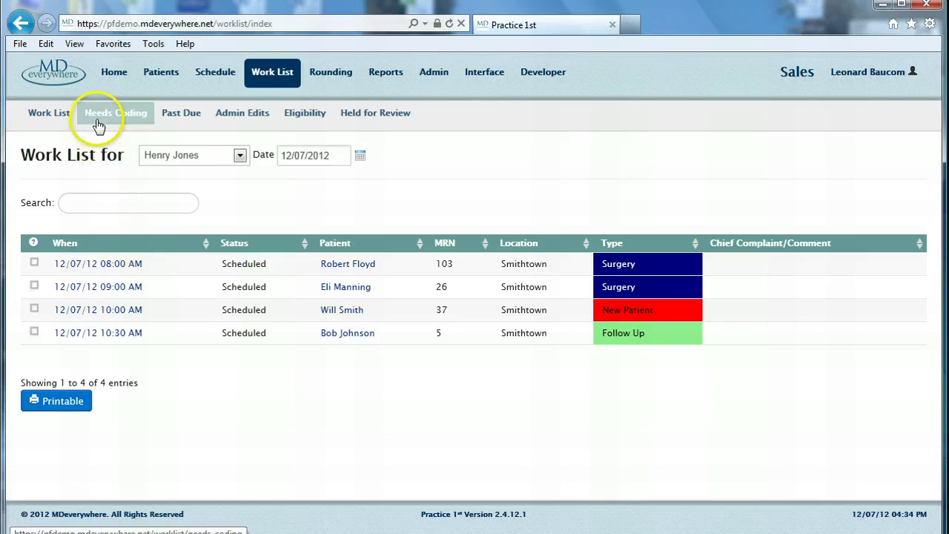
Step: Review the Admin Edits, Past Due and Needs Coding work lists in turn
{"action": "left_click", "coordinate": [245, 115]}
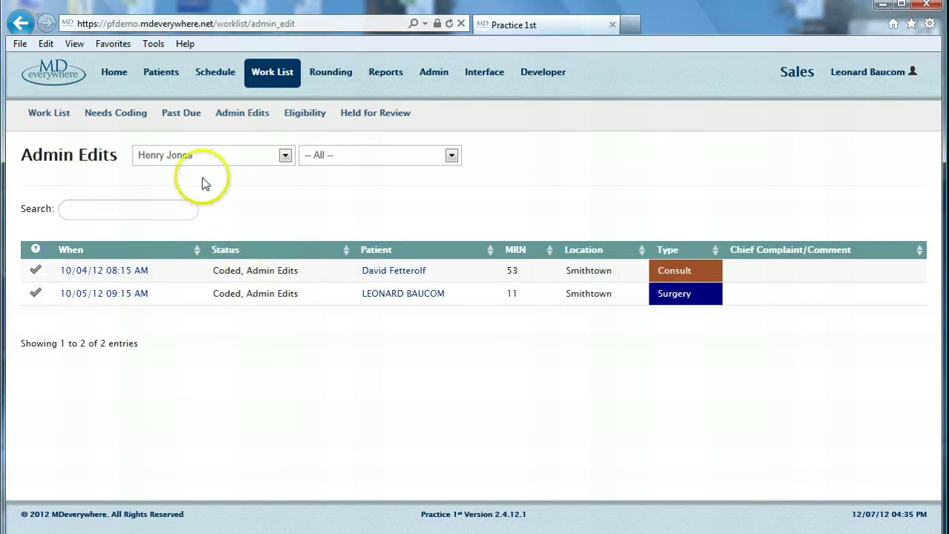
{"action": "left_click", "coordinate": [170, 121]}
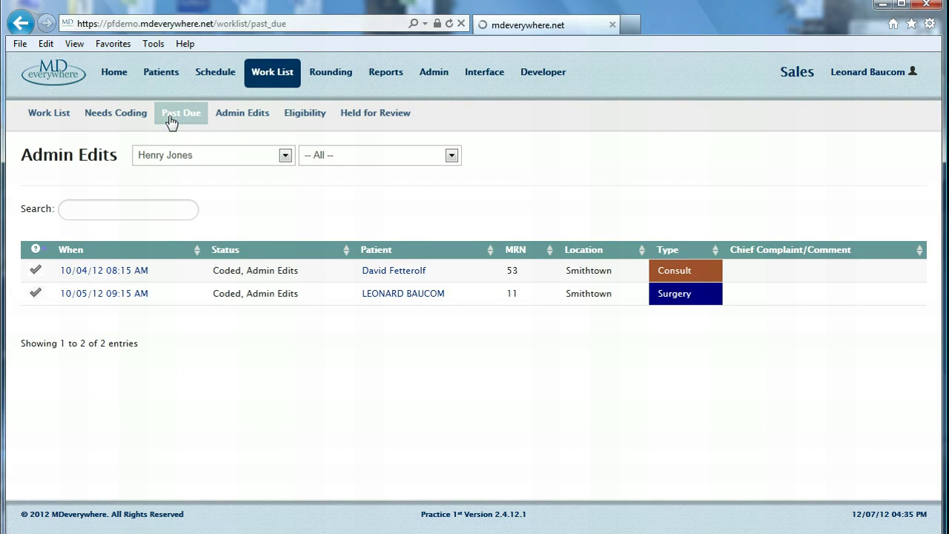
{"action": "left_click", "coordinate": [169, 122]}
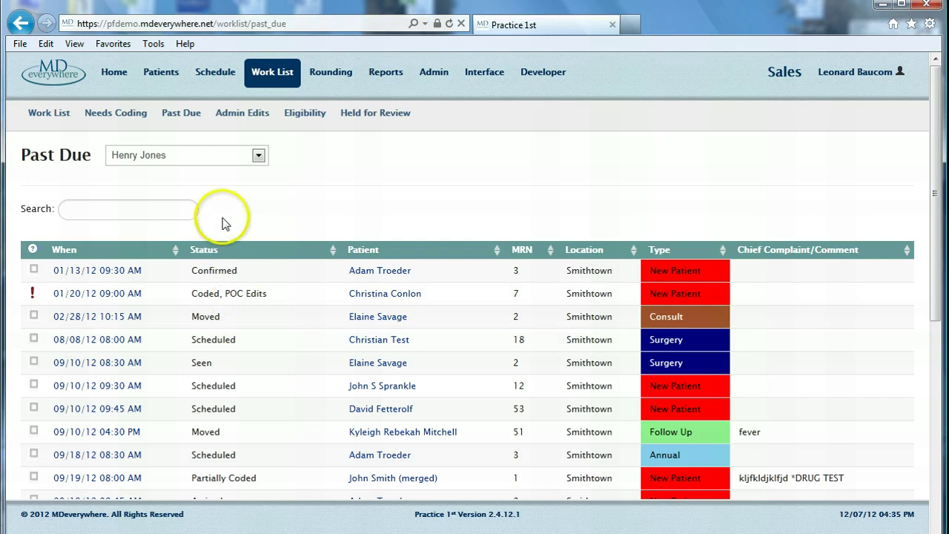
{"action": "left_click", "coordinate": [117, 115]}
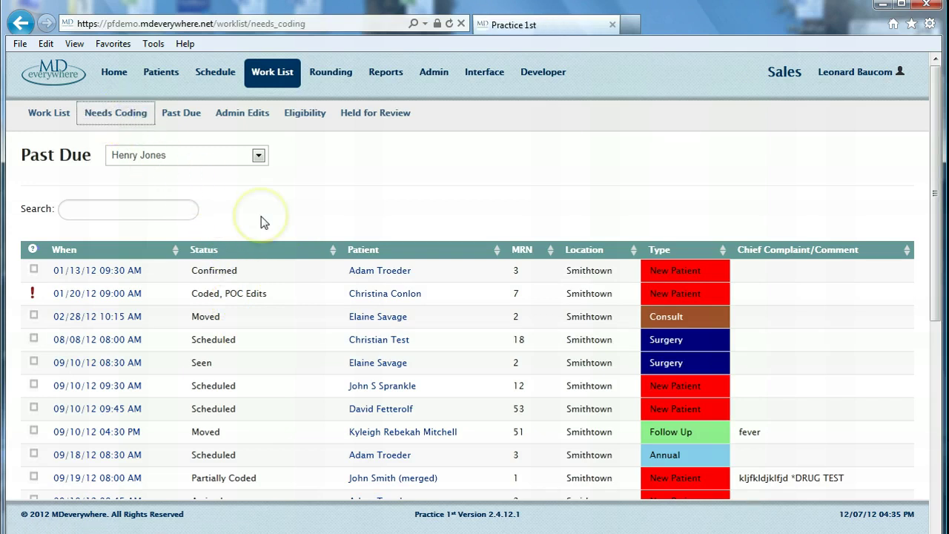